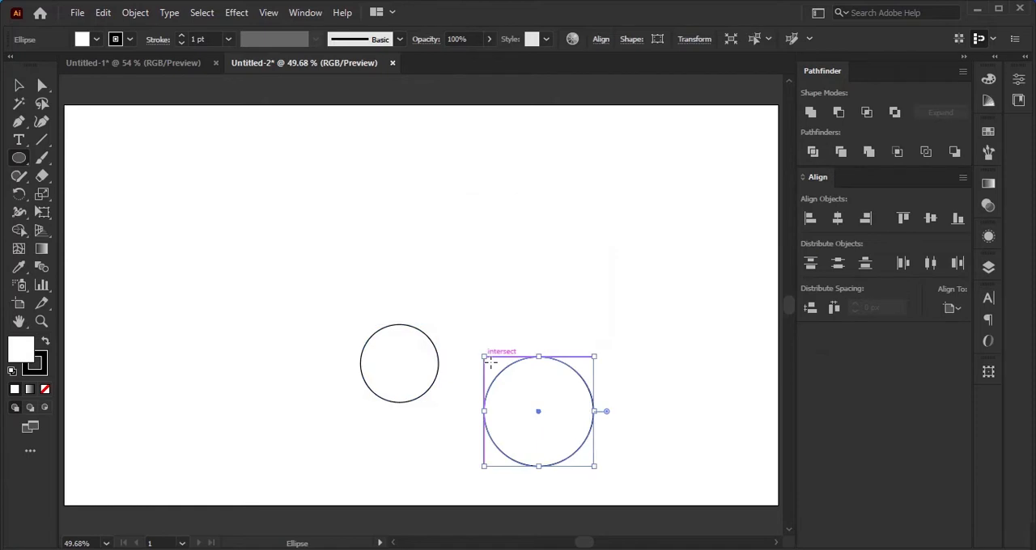
left_click(495, 315)
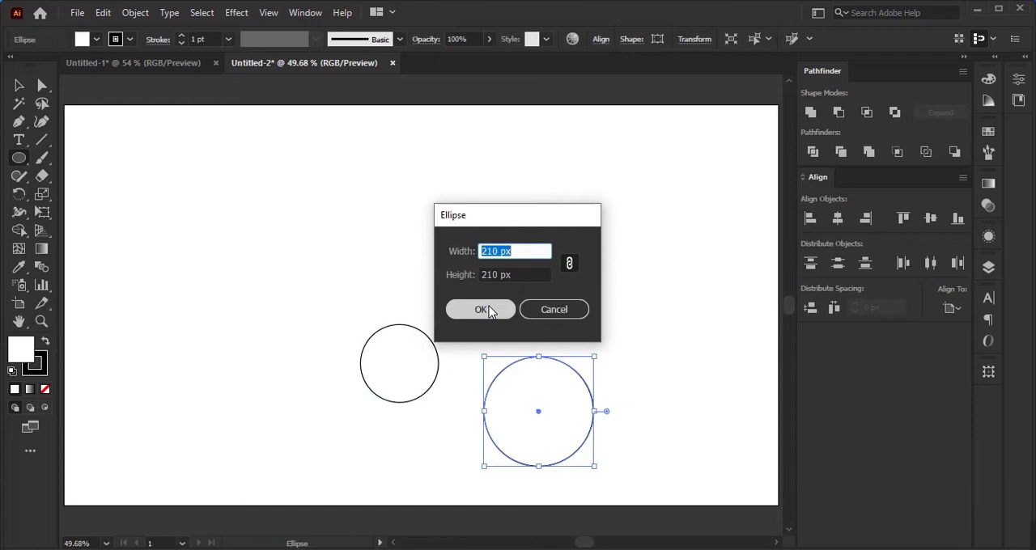
type("28")
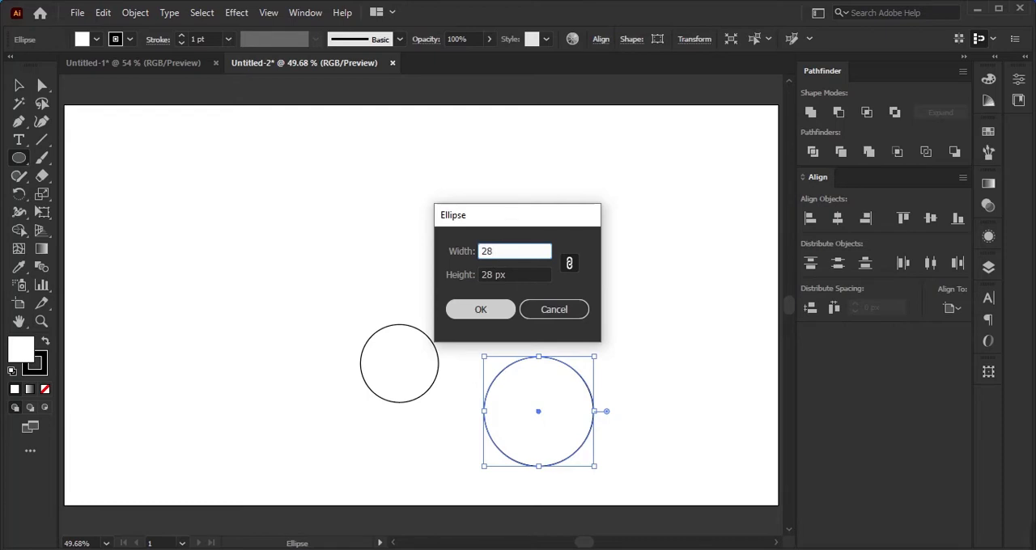
key("Return")
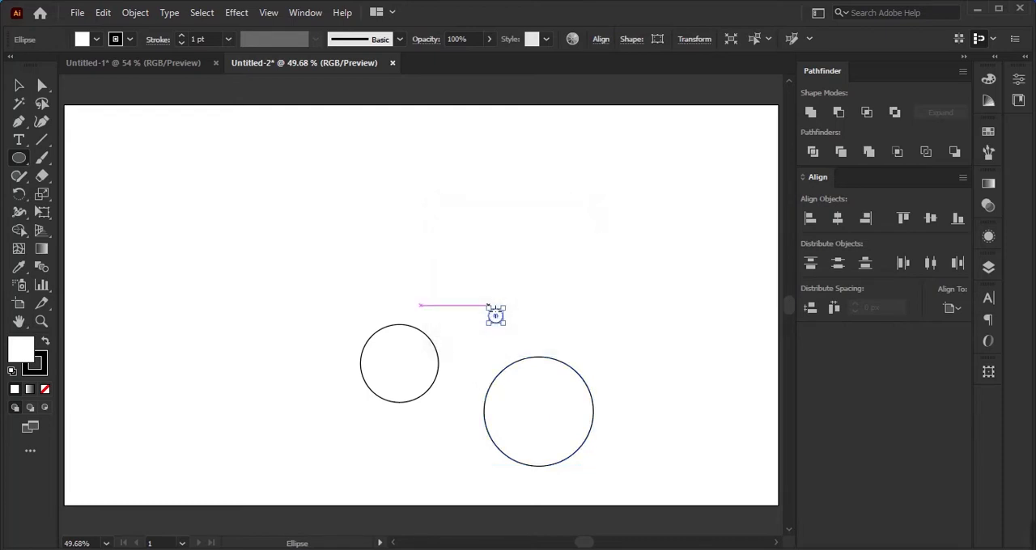
key("ctrl+z")
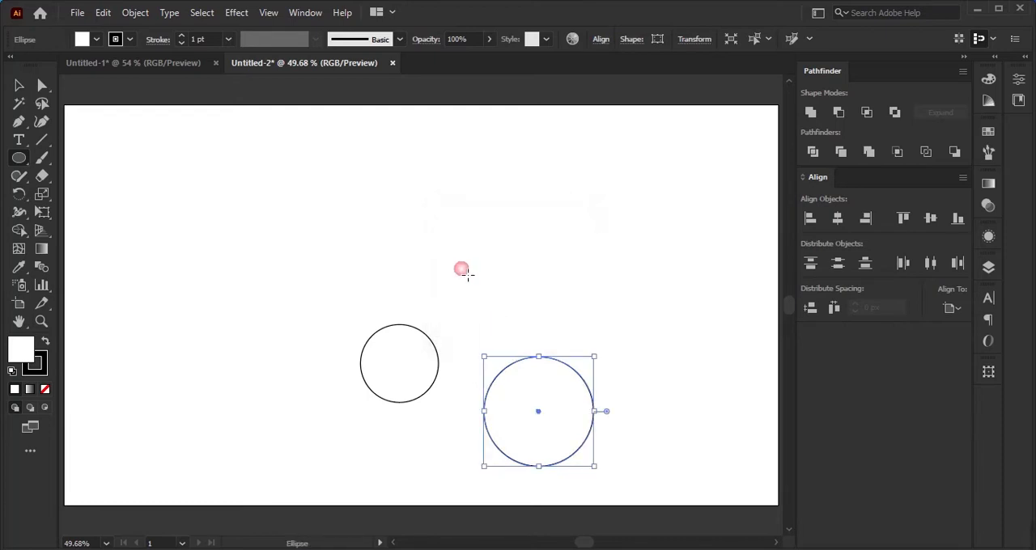
Step: Create two more circles with the Ellipse tool, one 280 px and one 340 px in width and height
left_click(462, 272)
type("280")
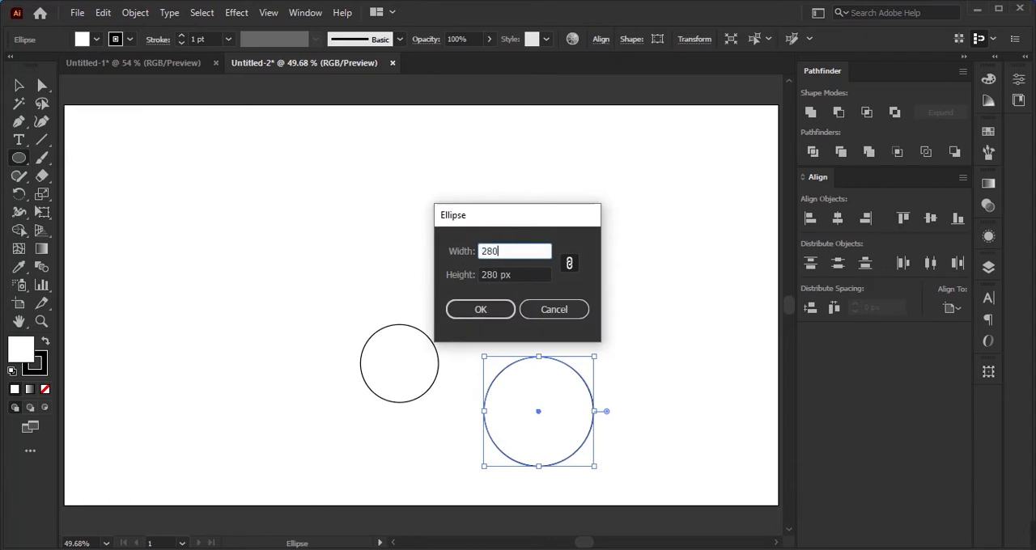
key("Return")
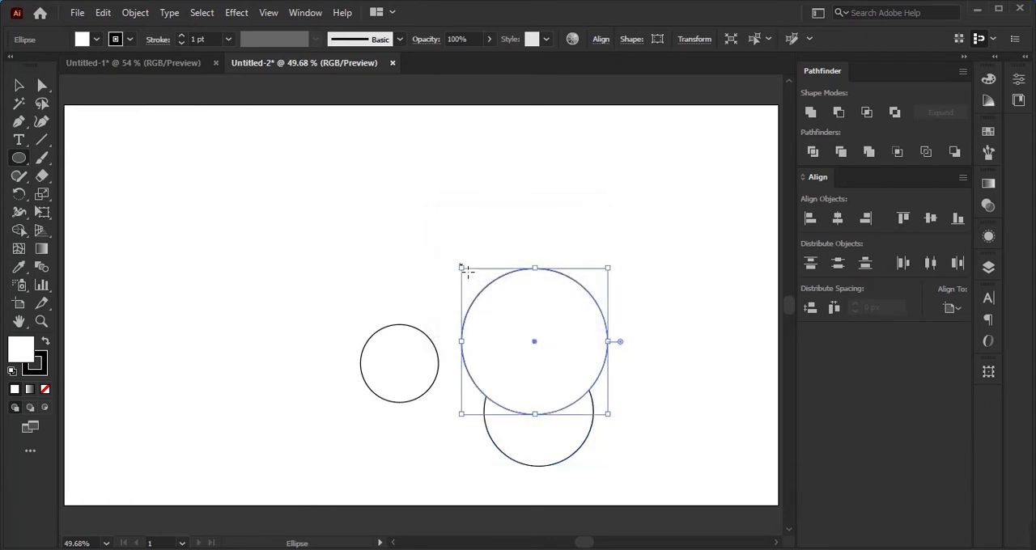
left_click(416, 272)
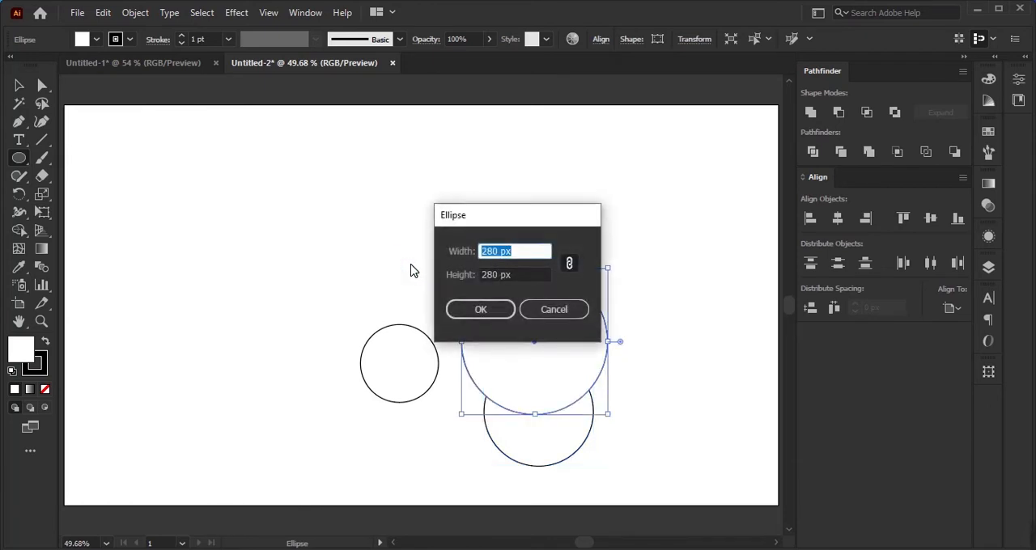
type("340")
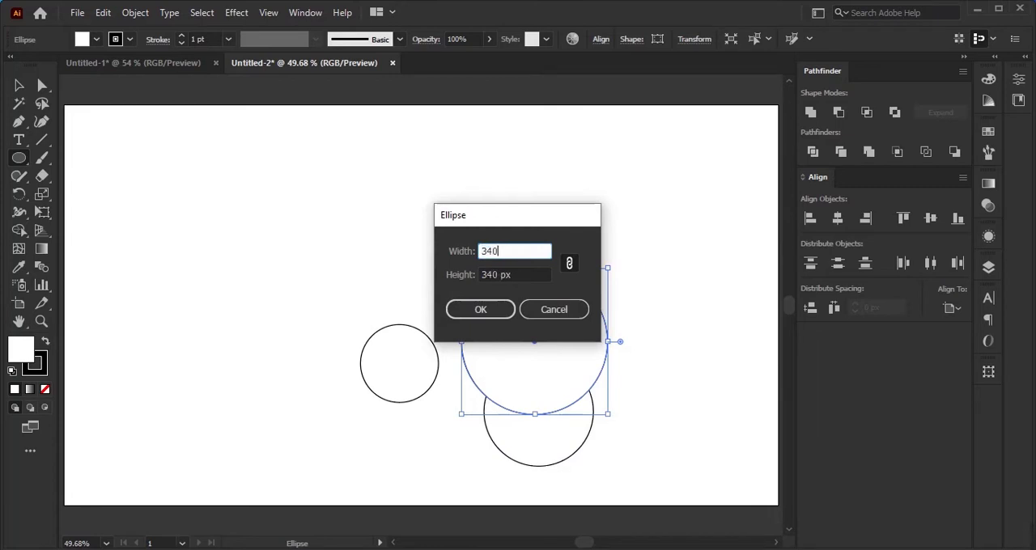
key("Return")
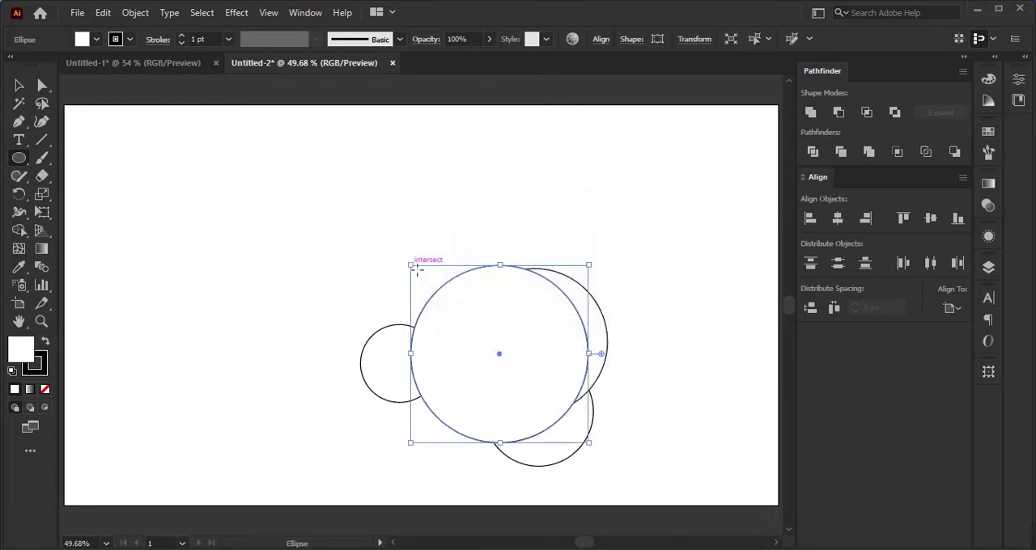
Step: Align the centers of all four circles horizontally and vertically, using the largest circle as the key object
left_click(19, 86)
left_click_drag(298, 160, 631, 410)
left_click(533, 332)
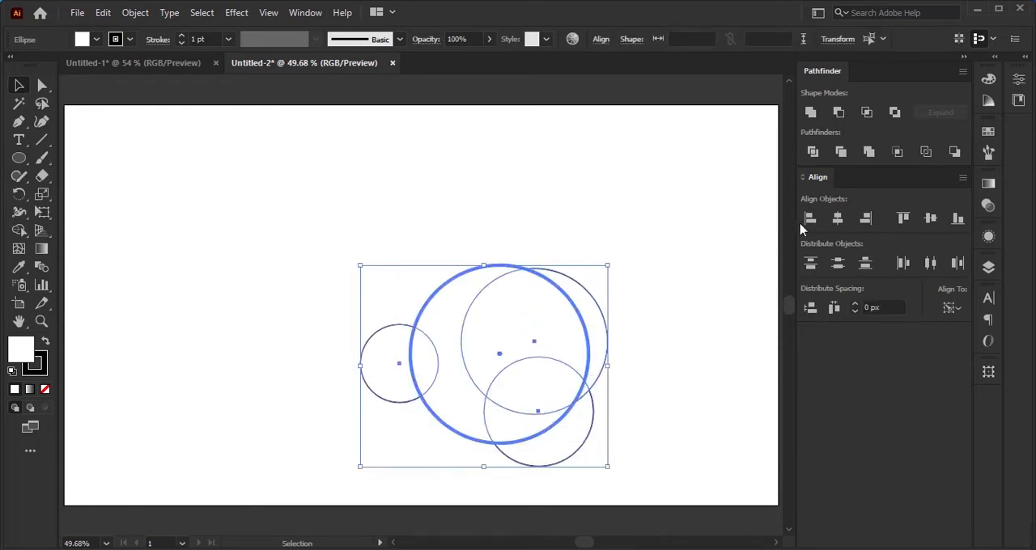
left_click(842, 225)
left_click(930, 221)
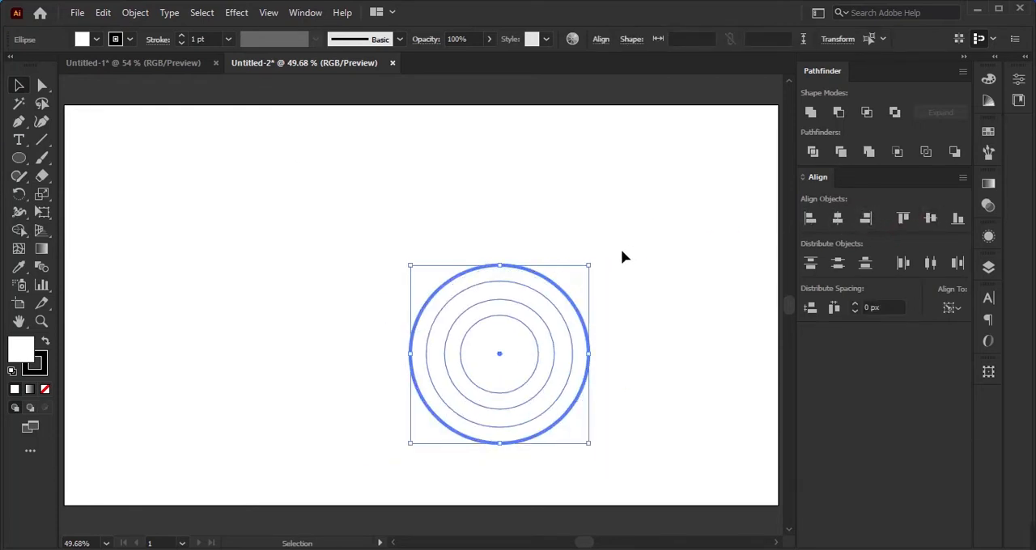
Step: Remove the fill from all four concentric circles and move them toward the middle of the artboard
left_click_drag(622, 259, 430, 407)
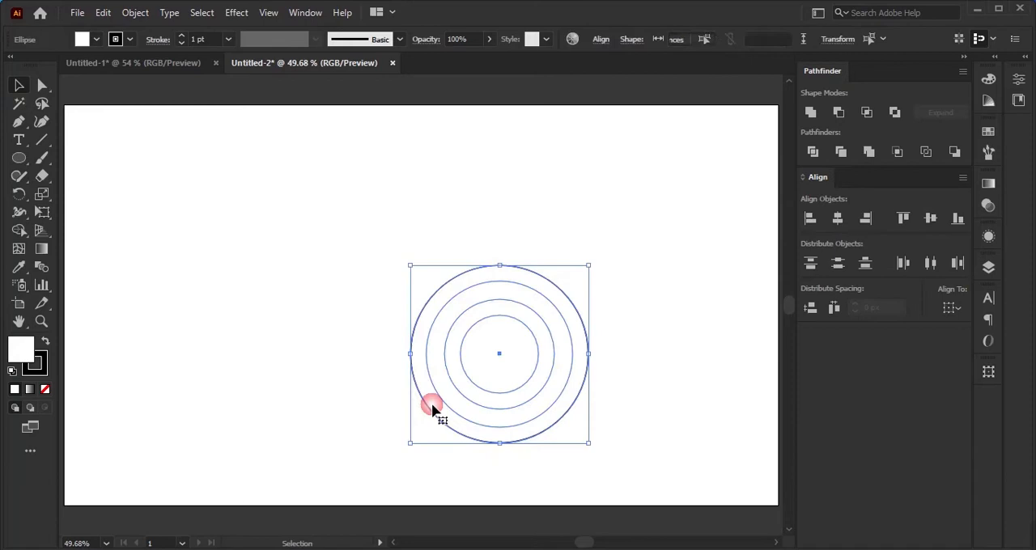
left_click(44, 390)
left_click_drag(354, 242, 463, 280)
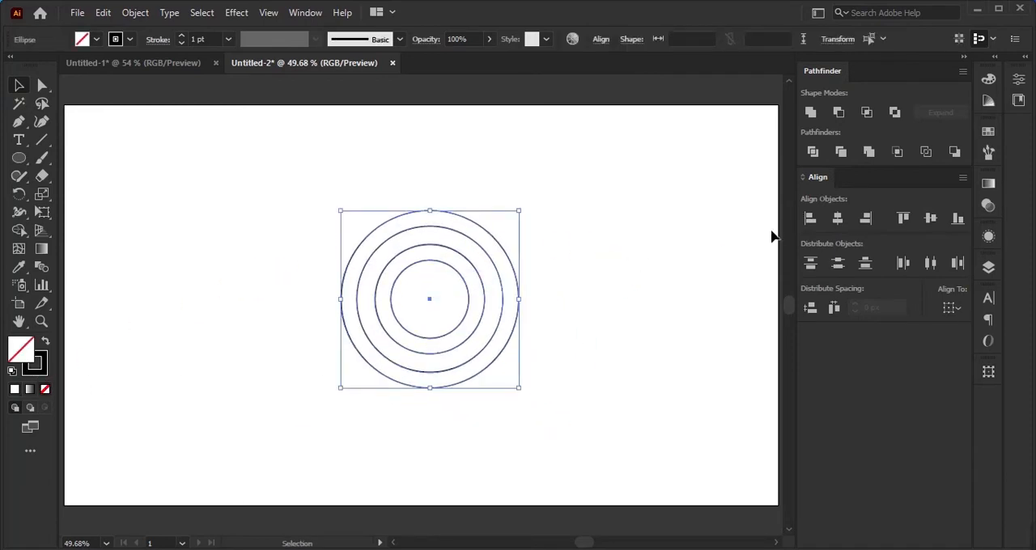
Step: Group the four circles and center the group horizontally and vertically on the artboard
key("a")
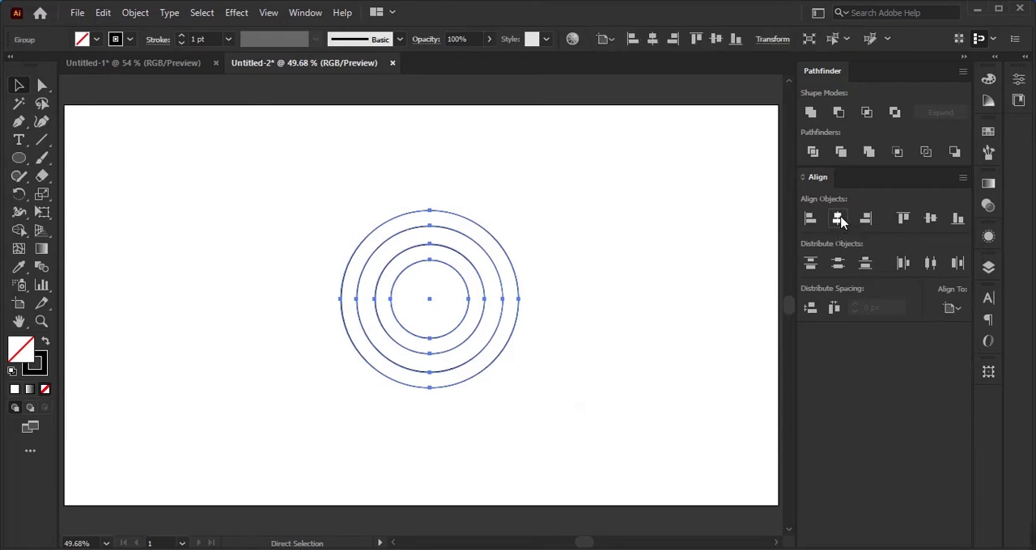
left_click(931, 219)
key("v")
left_click(588, 289)
left_click_drag(506, 261, 311, 354)
Step: Ungroup the centered circles and clear the selection
left_click(236, 307)
left_click_drag(255, 290, 397, 340)
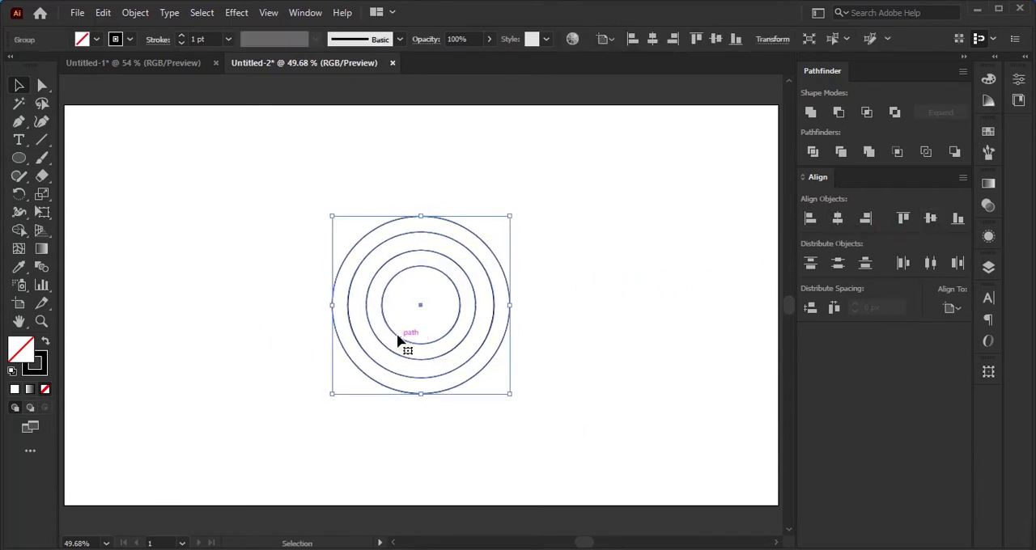
right_click(420, 296)
left_click(440, 196)
left_click(251, 230)
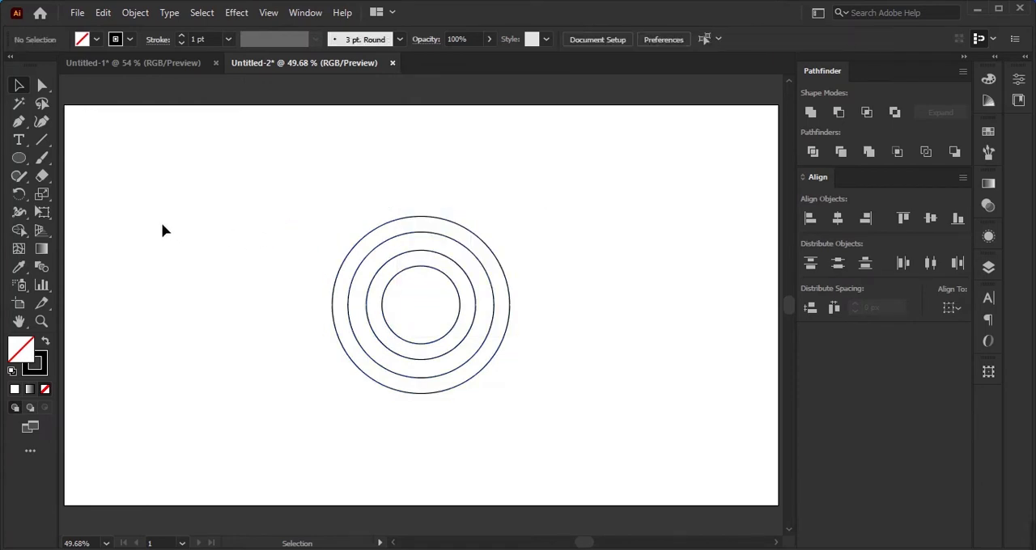
Step: Draw a straight vertical line to the left of the circles, taller than the outermost circle
left_click(42, 141)
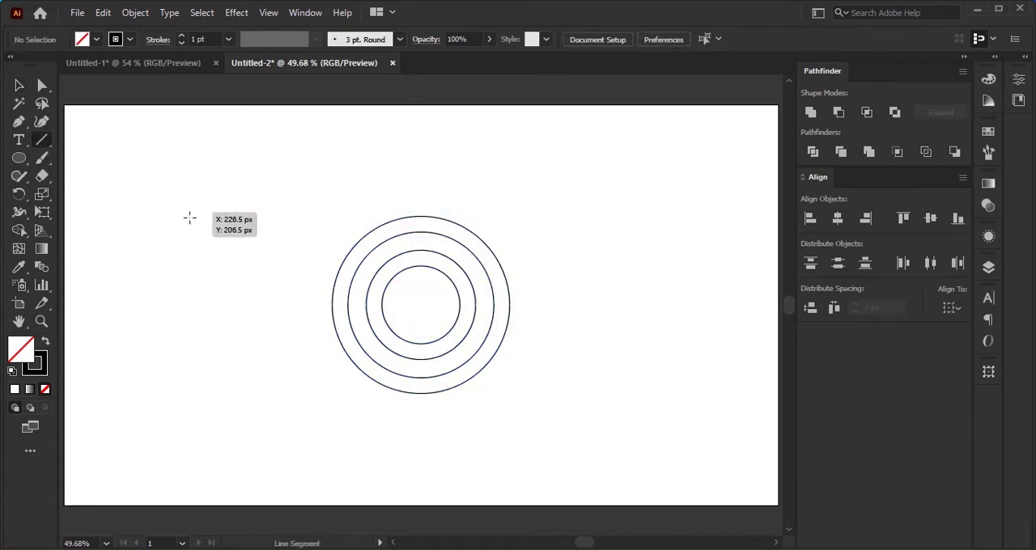
left_click_drag(184, 210, 200, 462)
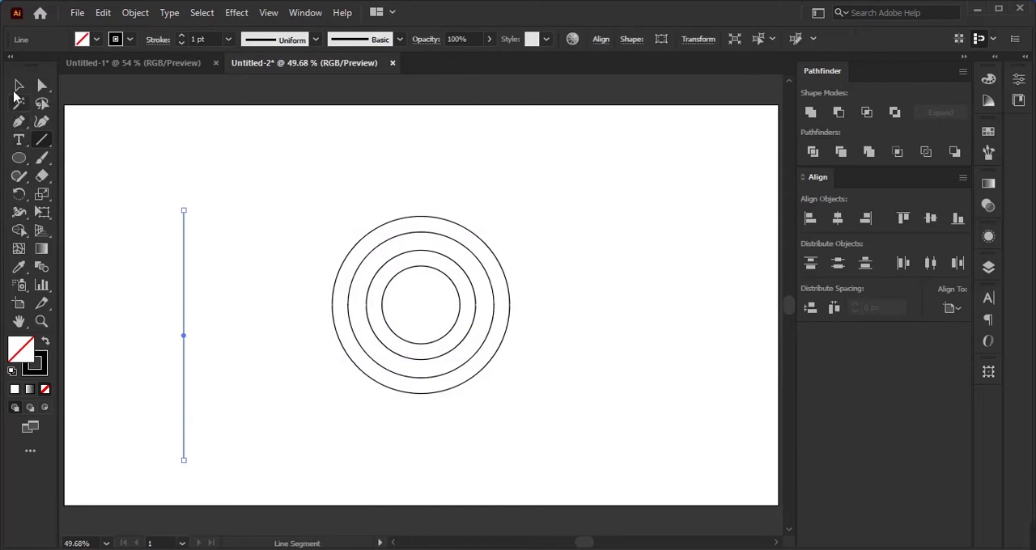
left_click(19, 87)
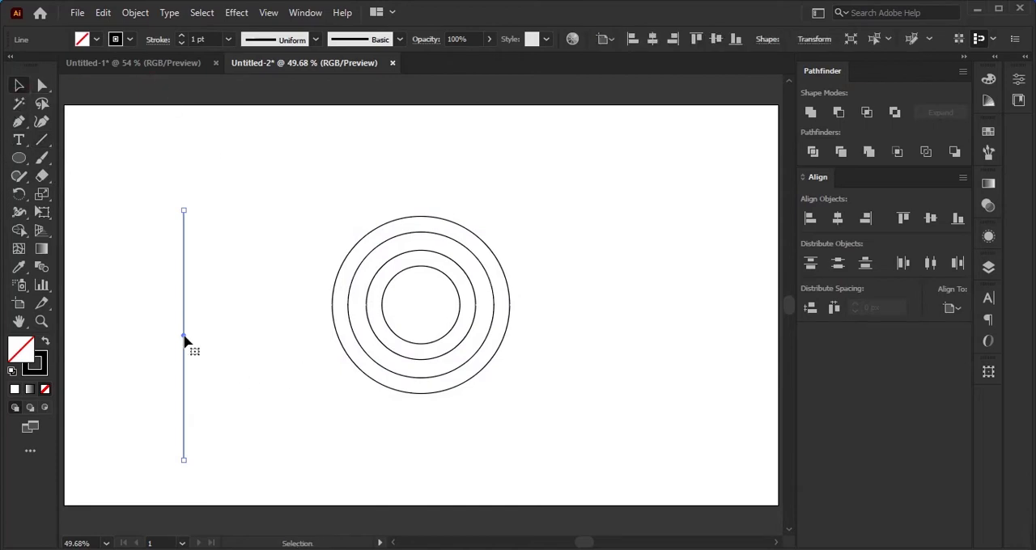
Step: Place a parallel copy of the vertical line just to its right and nudge the copy slightly closer to the original
left_click_drag(185, 341, 224, 314)
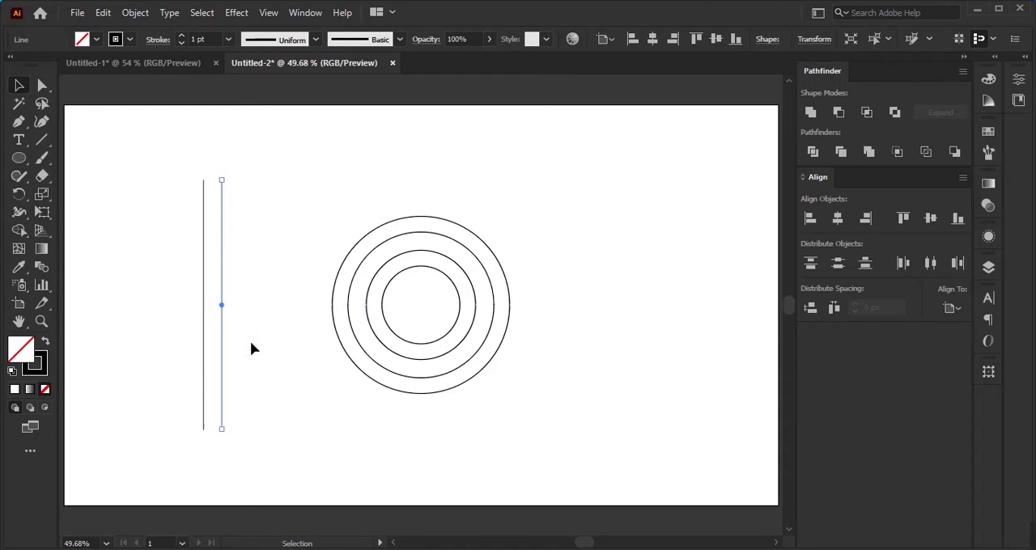
key("Left")
key("Left")
key("Left")
key("Left")
key("Left")
key("Left")
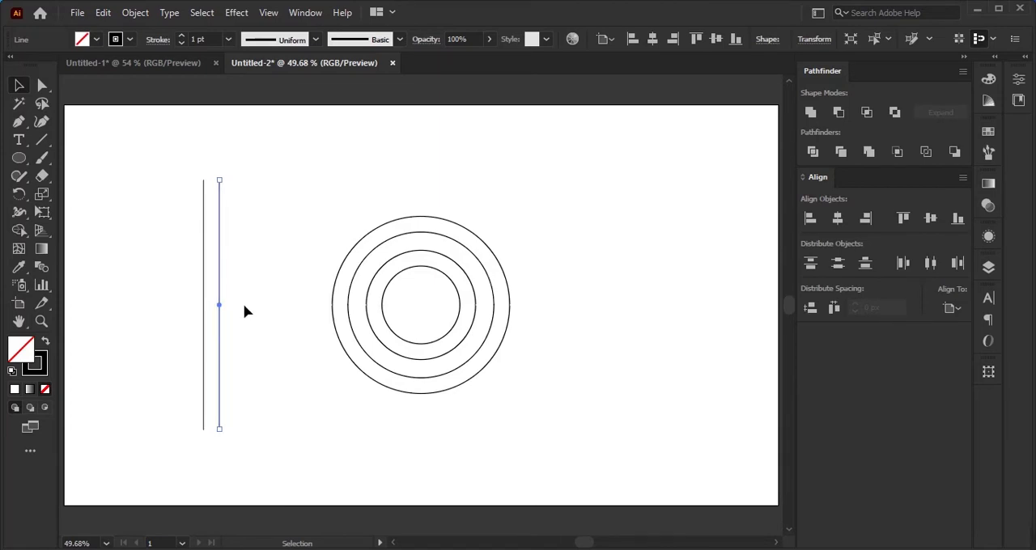
Step: Rotate both vertical lines together by 42°
left_click_drag(242, 306, 179, 360)
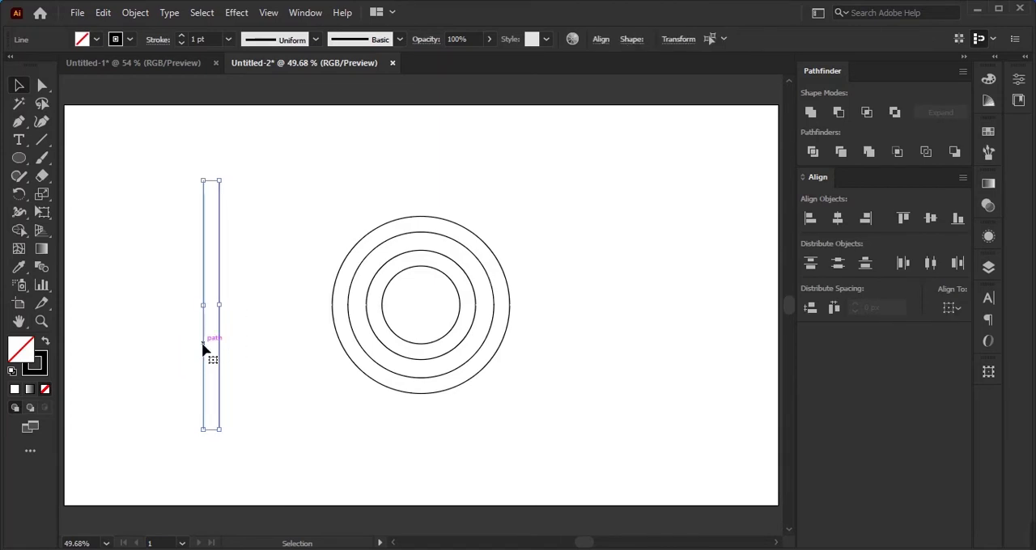
right_click(219, 407)
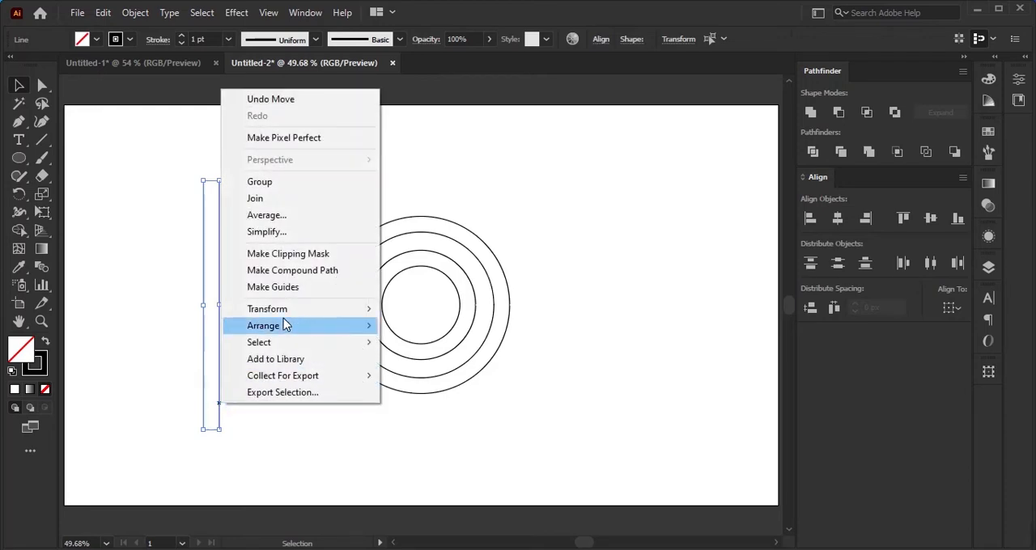
mouse_move(316, 312)
left_click(418, 348)
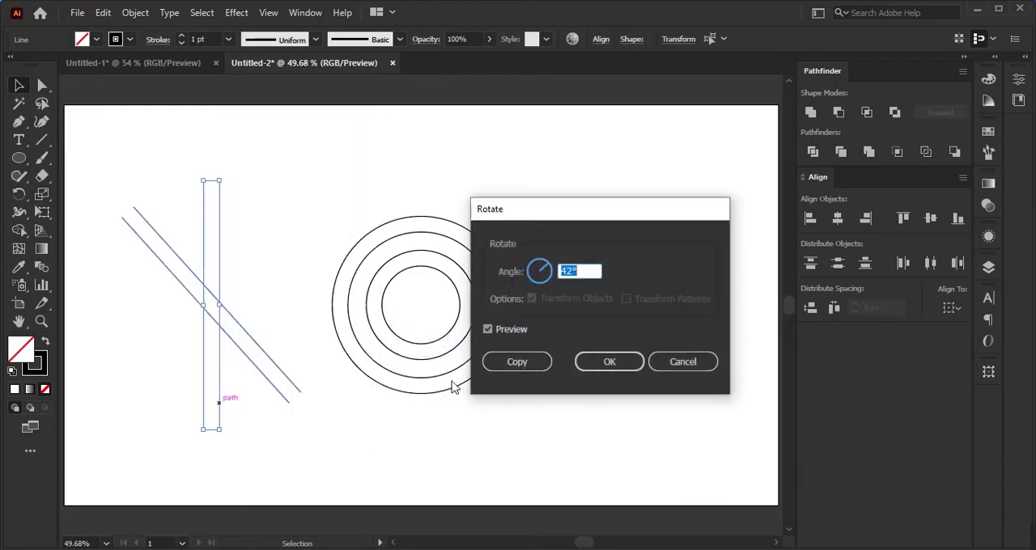
left_click(610, 361)
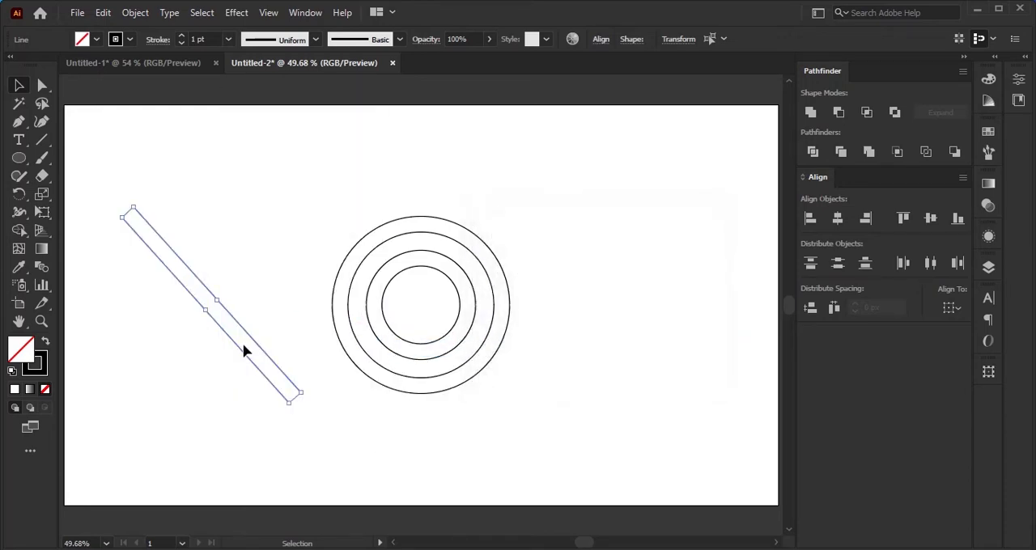
Step: Move the rotated line pair over the upper-right part of the circles and place a copy of the pair below it
left_click_drag(296, 327, 475, 308)
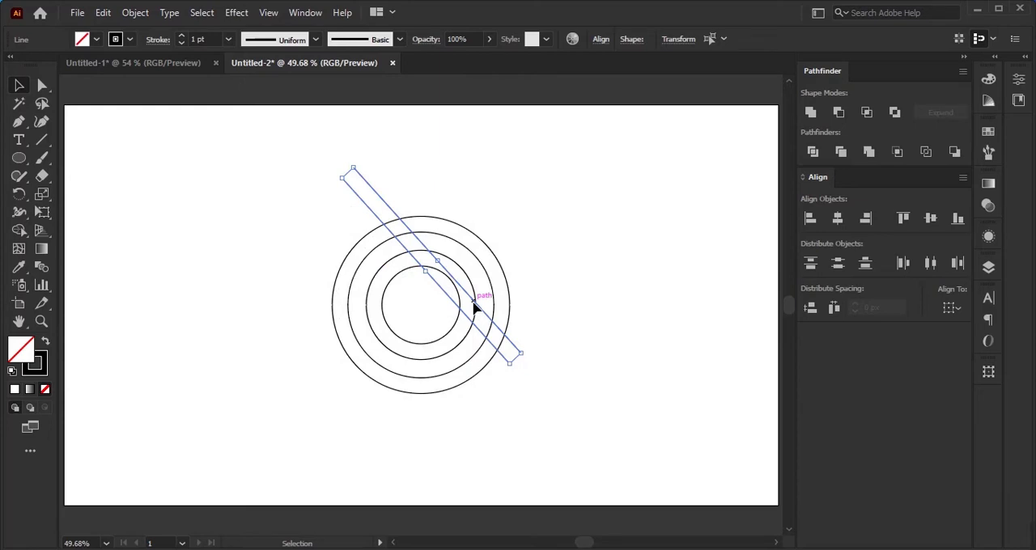
left_click_drag(475, 305, 486, 354)
left_click(492, 407)
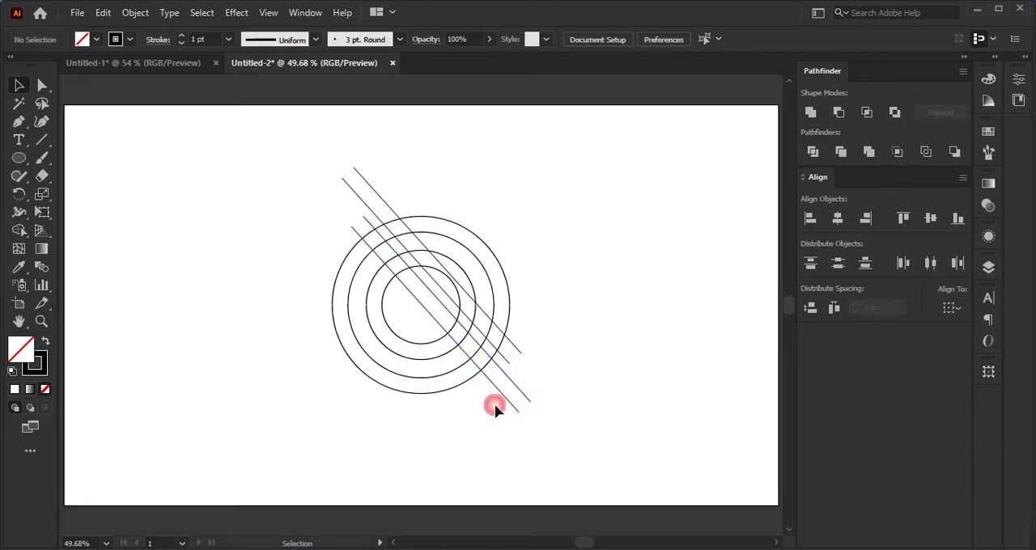
Step: Copy the lowest and the highest diagonal lines outward to add one more parallel line on each side of the set
left_click(501, 396)
left_click_drag(502, 396, 496, 410)
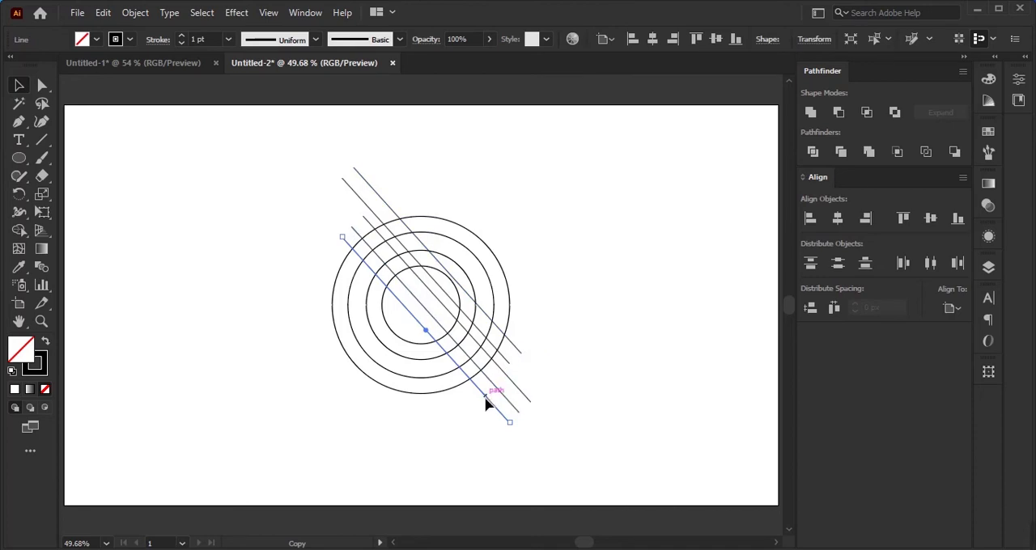
left_click_drag(484, 403, 481, 408)
left_click(509, 354)
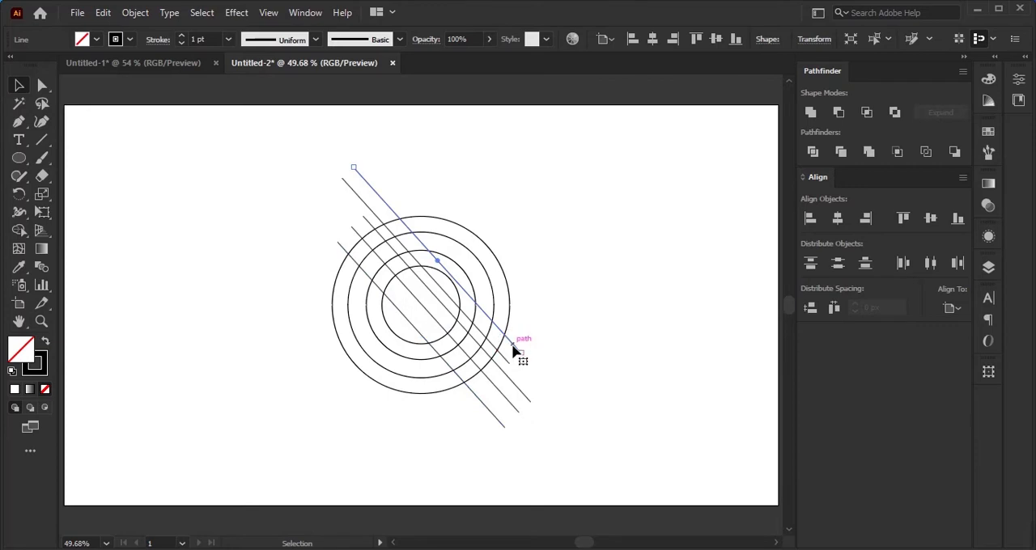
left_click_drag(513, 351, 526, 329)
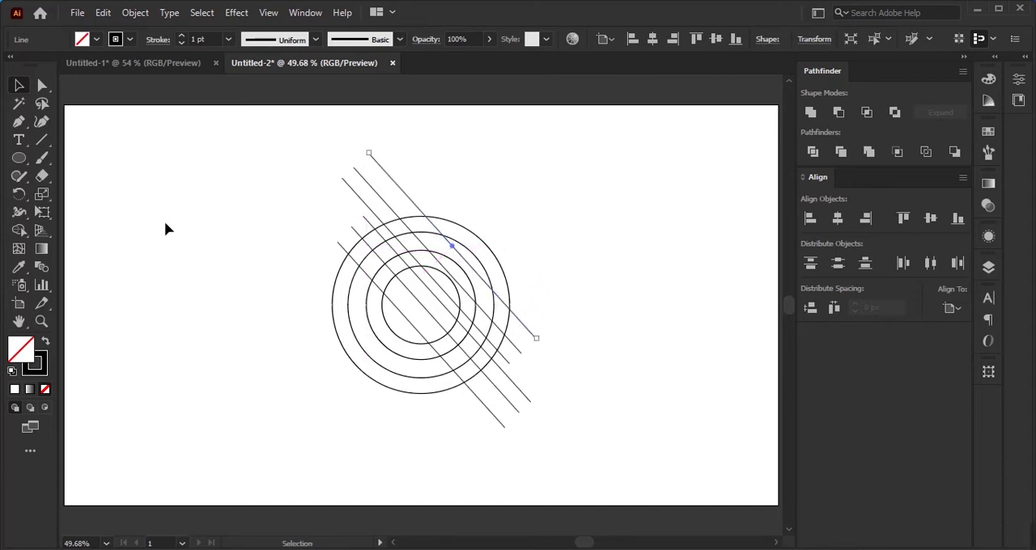
Step: Draw a horizontal line just above the circles and place a copy of it across the lower edge of the outermost circle
left_click(42, 141)
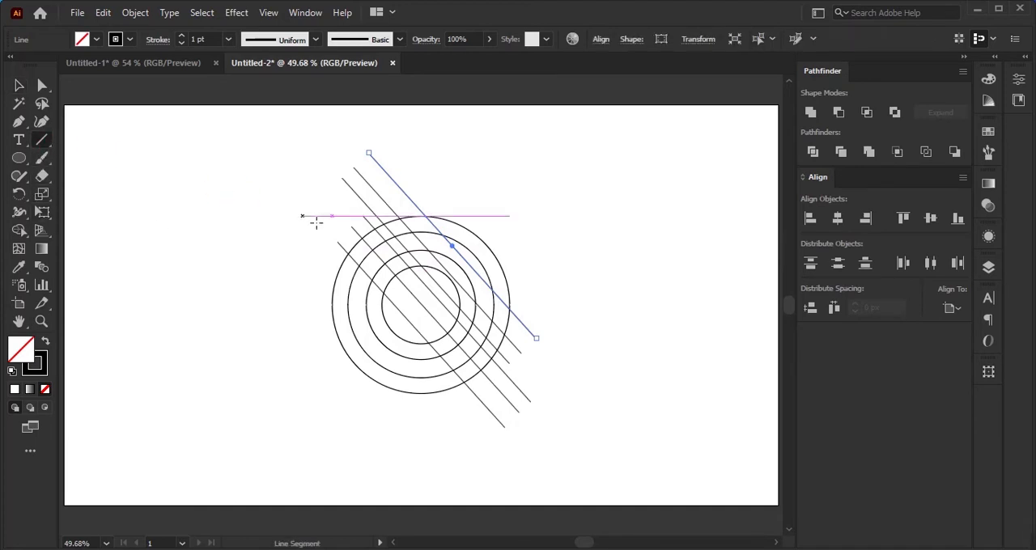
left_click_drag(326, 208, 497, 199)
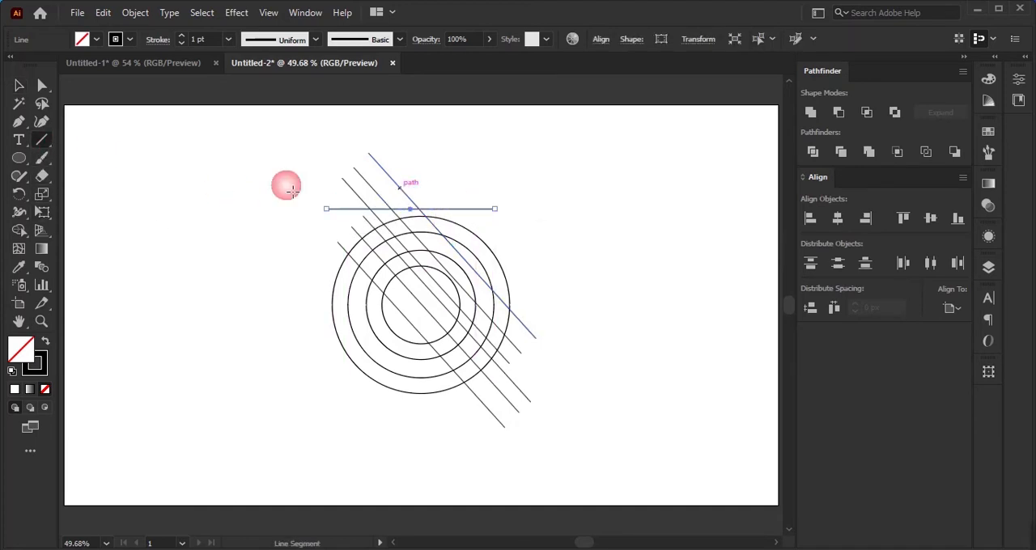
left_click(19, 85)
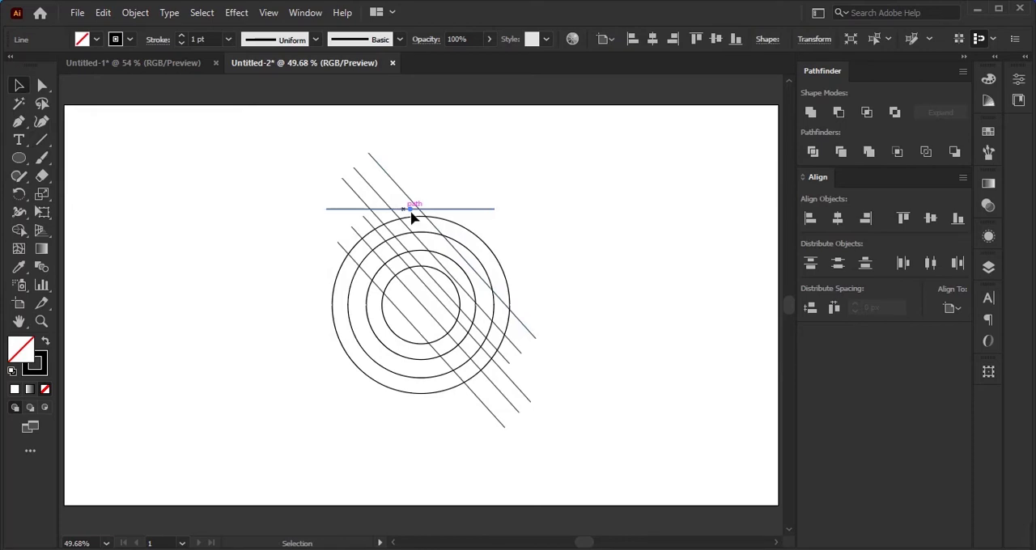
left_click_drag(410, 215, 463, 398)
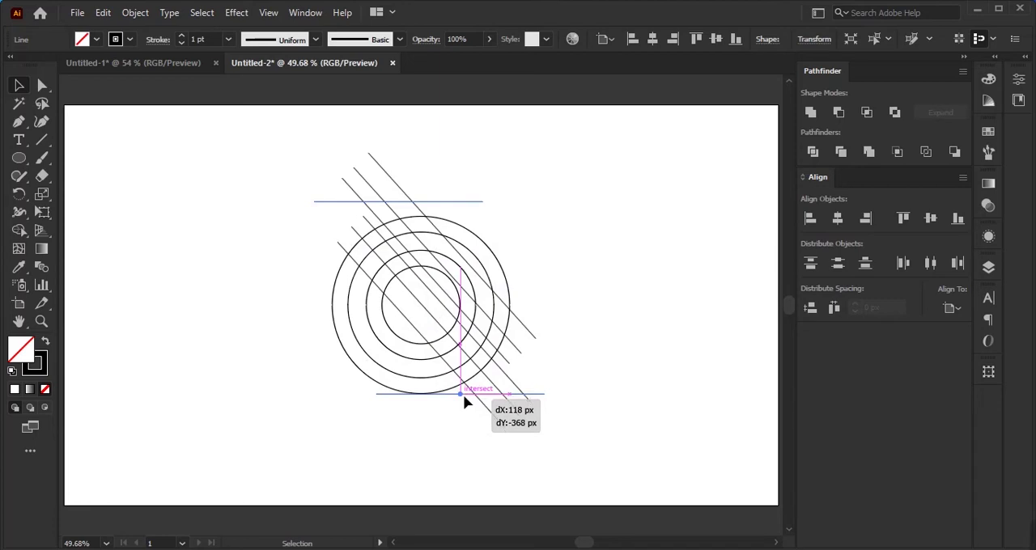
left_click_drag(464, 396, 454, 386)
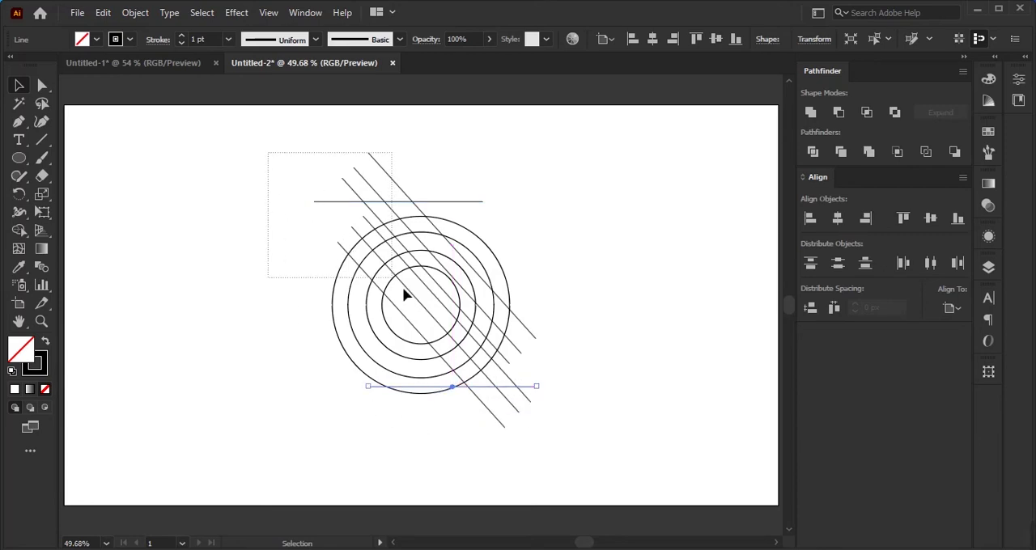
Step: Select all the circles and lines for the Shape Builder and set the fill color to red
left_click_drag(403, 291, 562, 423)
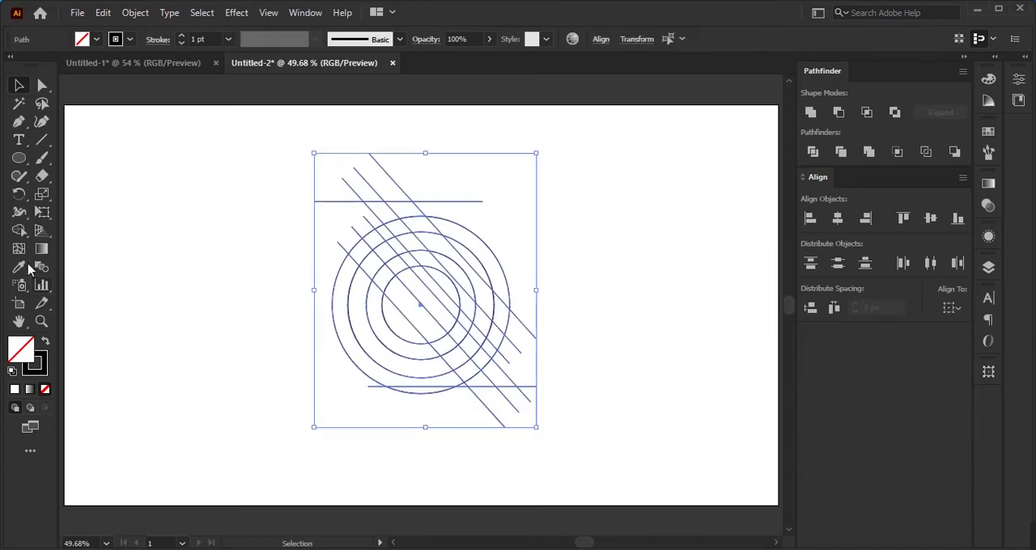
left_click(19, 230)
double_click(24, 351)
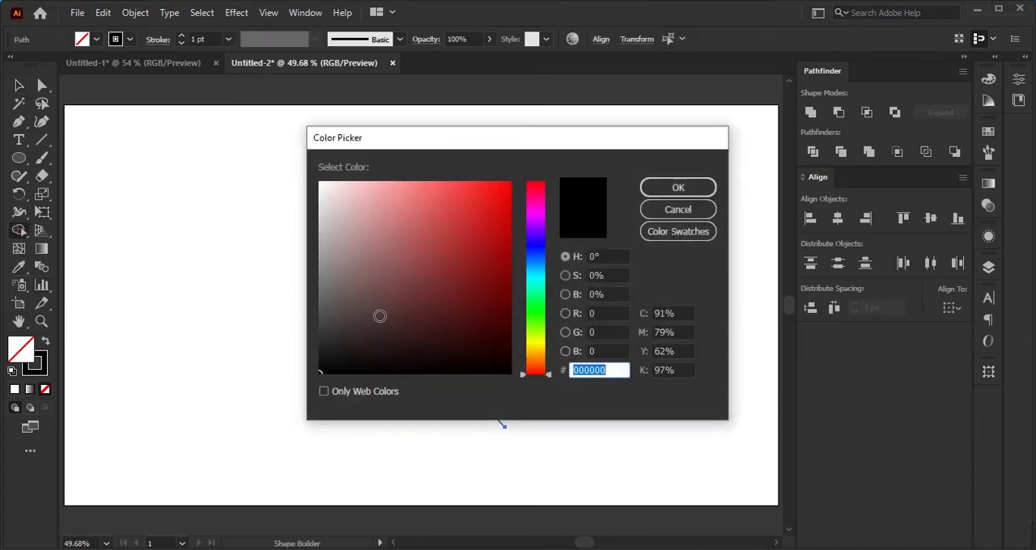
left_click_drag(407, 265, 482, 204)
left_click(676, 188)
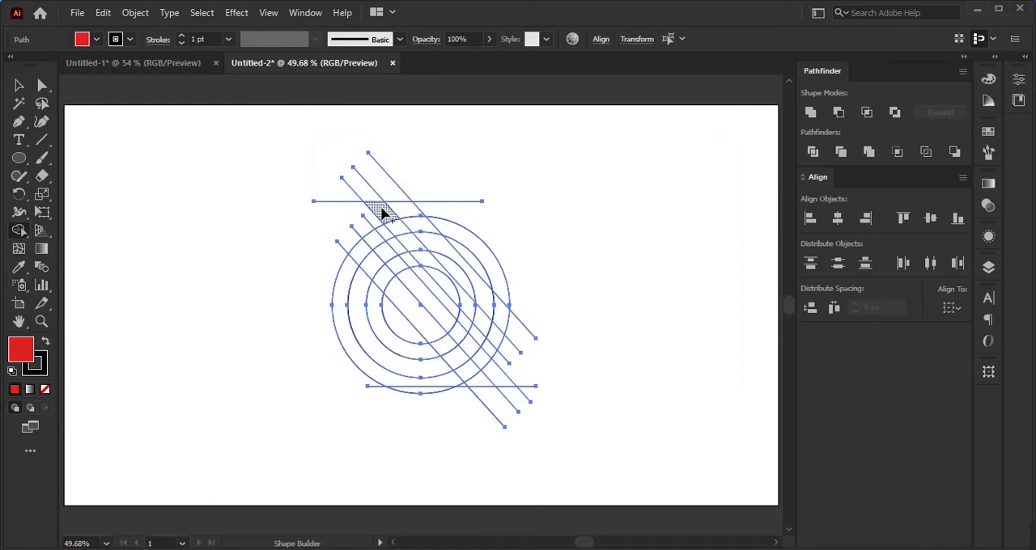
Step: Merge the upper diagonal bar, the full ring between the two innermost circles and the lower diagonal bar into one red shape
mouse_move(383, 212)
left_mouse_down()
mouse_move(416, 261)
mouse_move(454, 273)
mouse_move(465, 292)
left_mouse_up()
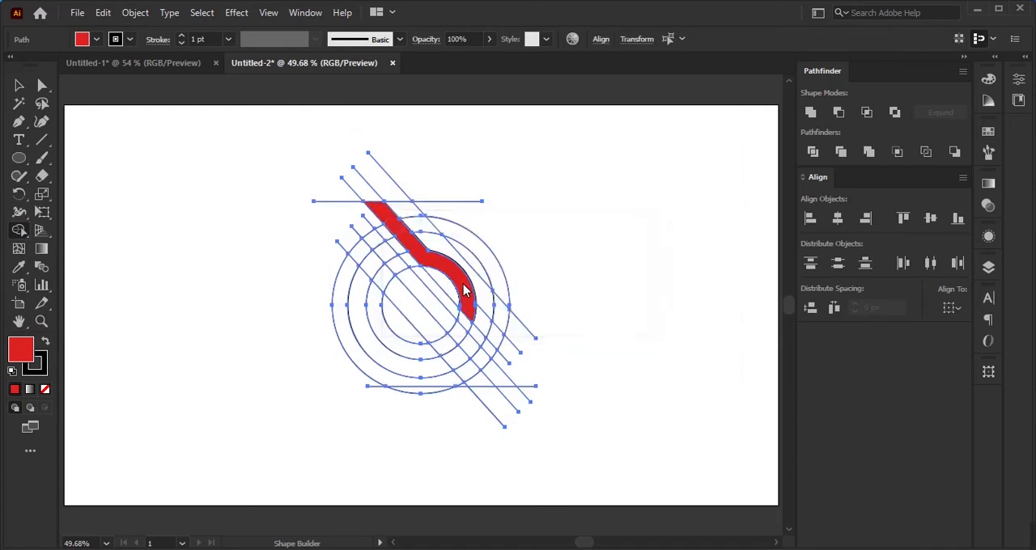
left_click(459, 343)
left_click_drag(488, 368, 500, 380)
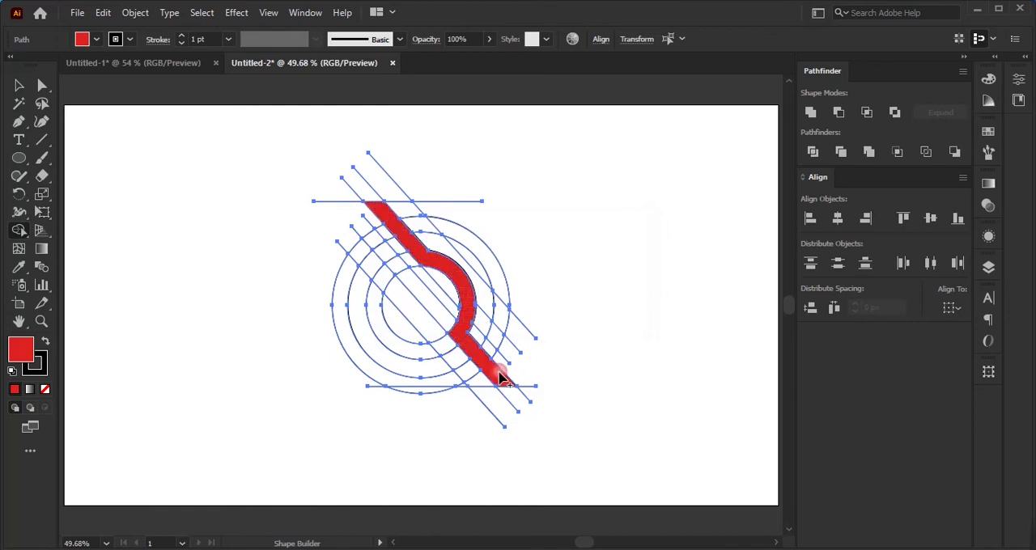
left_click(413, 359)
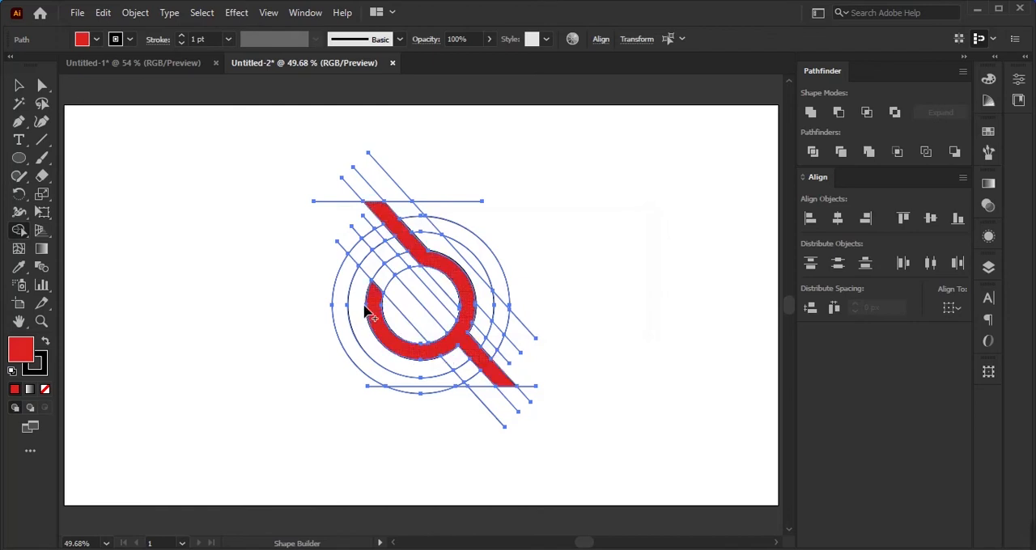
left_click(420, 255)
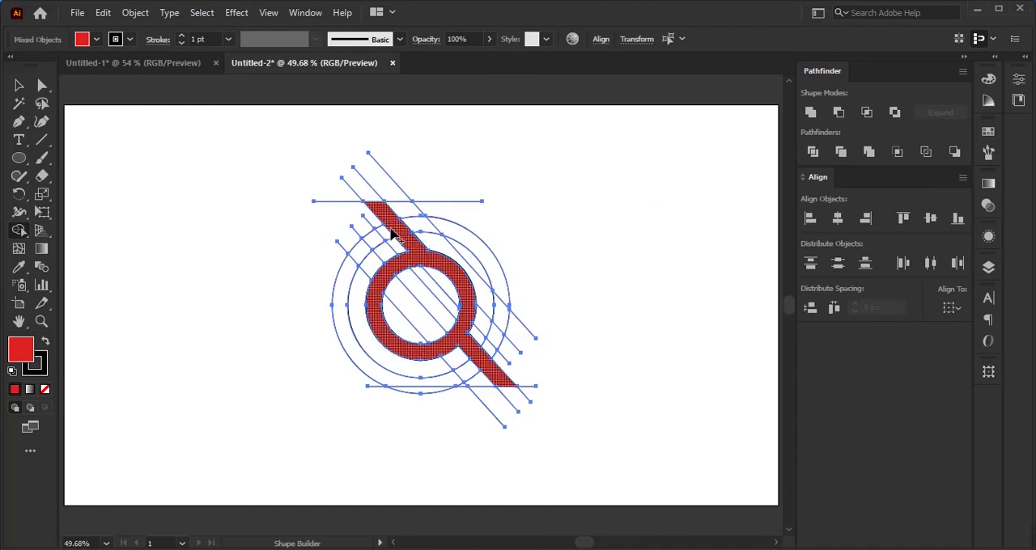
Step: Merge the left and right arcs between the two outermost circles into the red shape, leaving a gap beside each diagonal bar
mouse_move(382, 236)
left_mouse_down()
mouse_move(370, 238)
mouse_move(346, 284)
left_mouse_up()
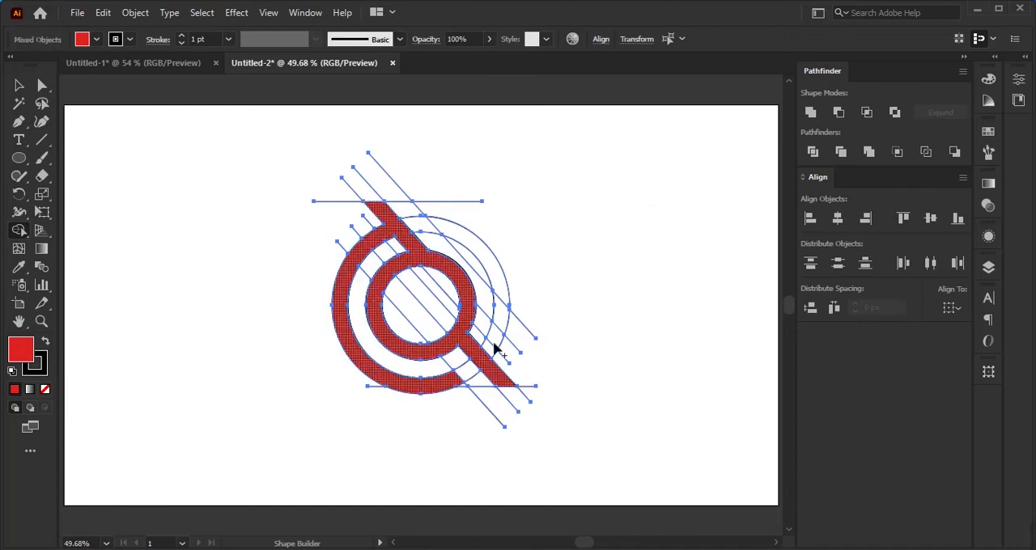
mouse_move(485, 361)
left_mouse_down()
mouse_move(504, 343)
mouse_move(504, 294)
mouse_move(462, 225)
mouse_move(451, 235)
left_mouse_up()
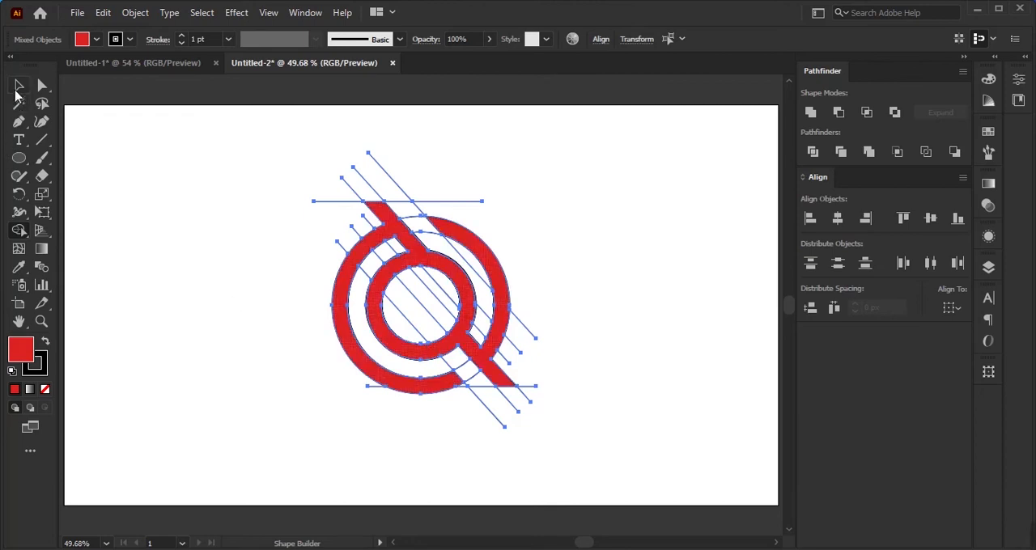
Step: Copy the merged red shape, delete it with all construction circles and lines, and paste the shape back onto the empty artboard
left_click(19, 85)
left_click(337, 224)
left_click(385, 238)
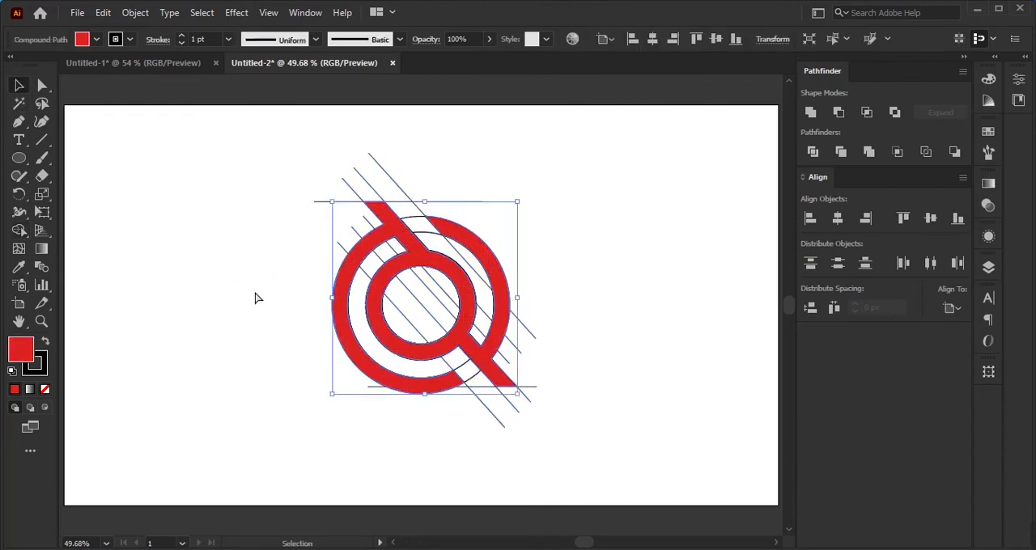
key("ctrl+c")
key("Delete")
left_click_drag(253, 143, 583, 468)
key("Delete")
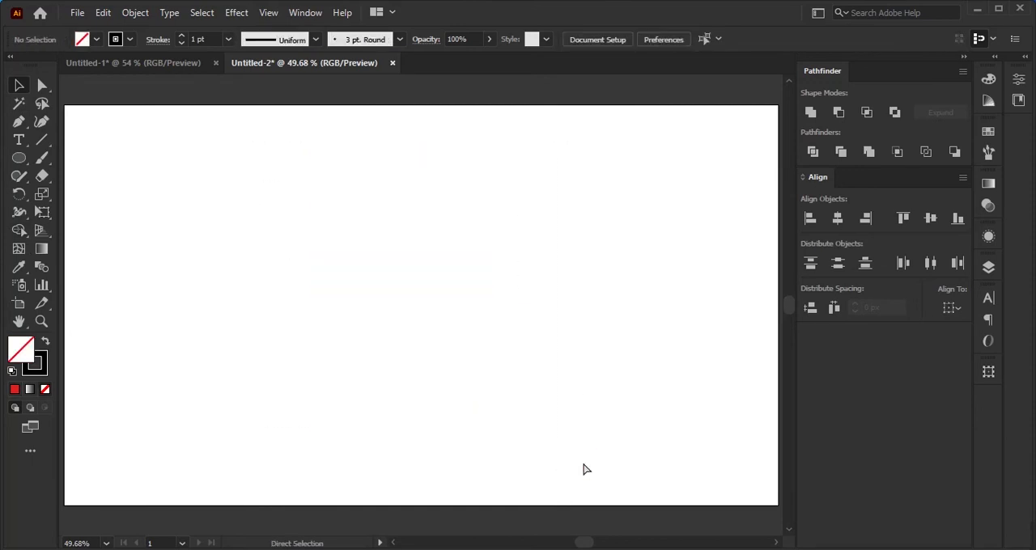
key("ctrl+f")
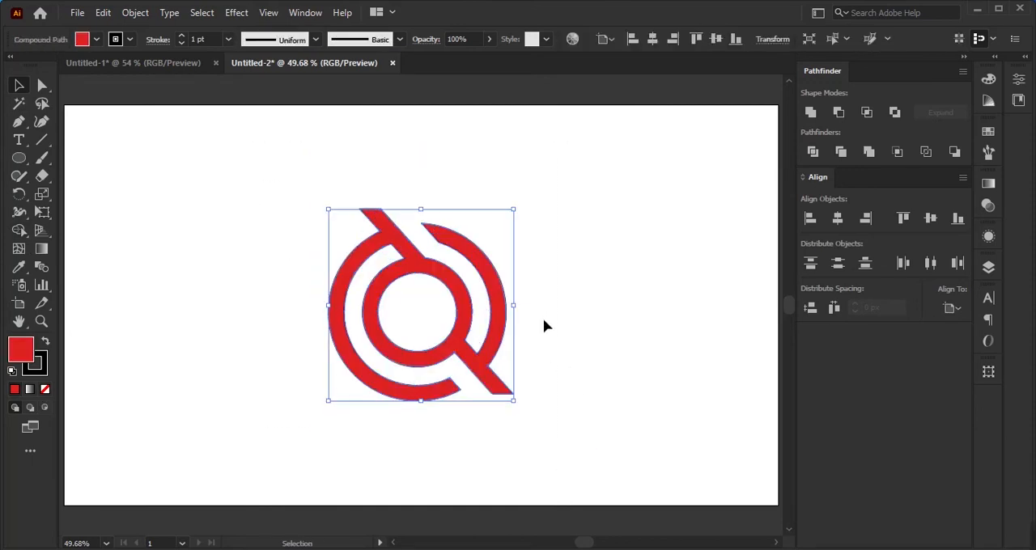
Step: Change the logo shape's fill color to black and deselect it
double_click(30, 351)
left_click_drag(353, 241, 324, 395)
left_click(705, 187)
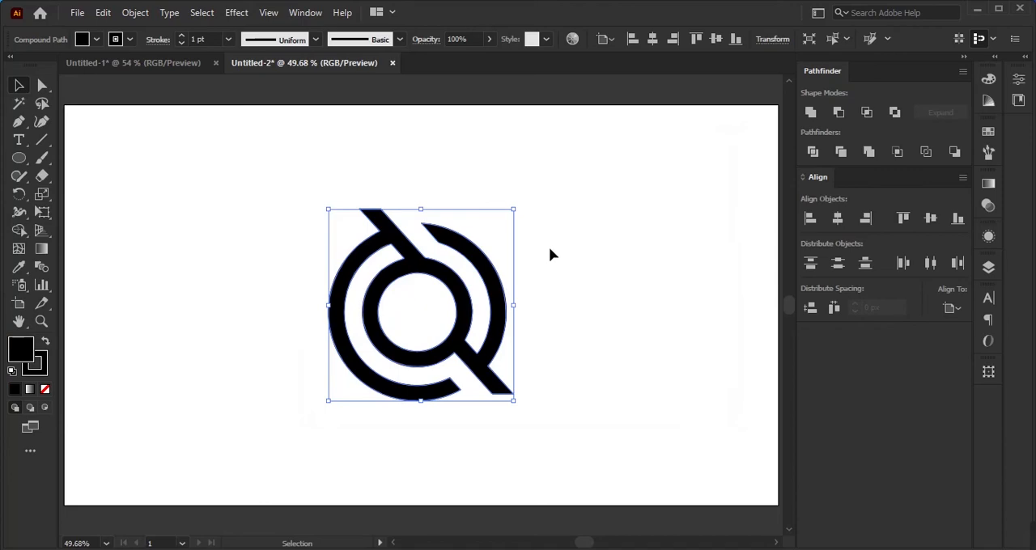
left_click(549, 255)
left_click_drag(548, 248, 304, 396)
left_click(639, 418)
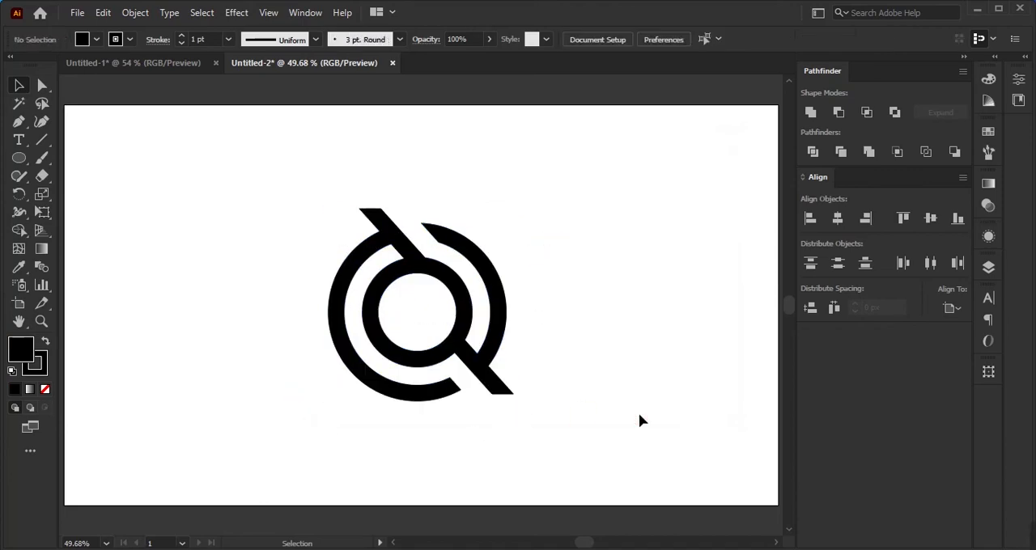